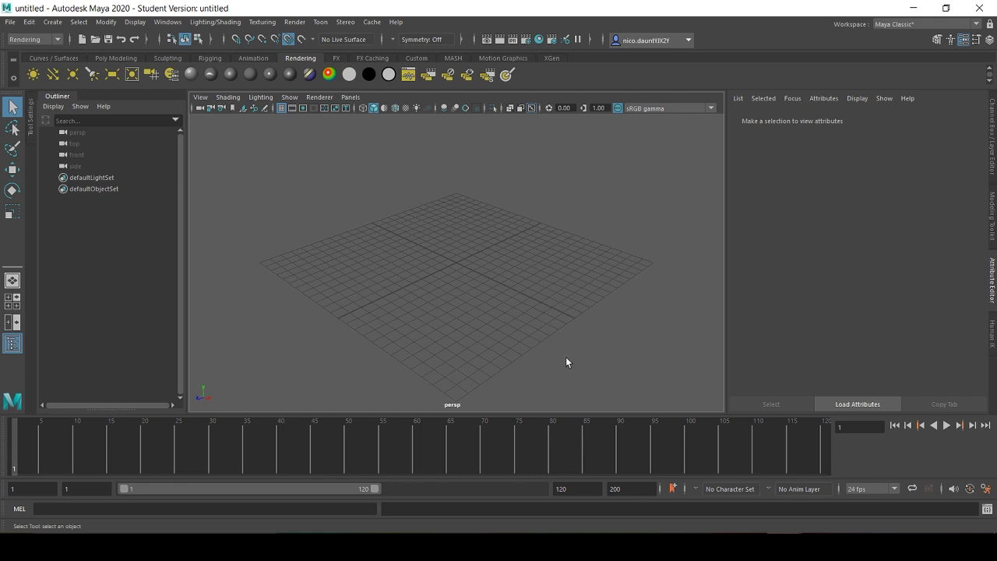
# Import walkingdude.fbx, bringing in its Armature, cube mesh and camera1
pyautogui.click(10, 21)
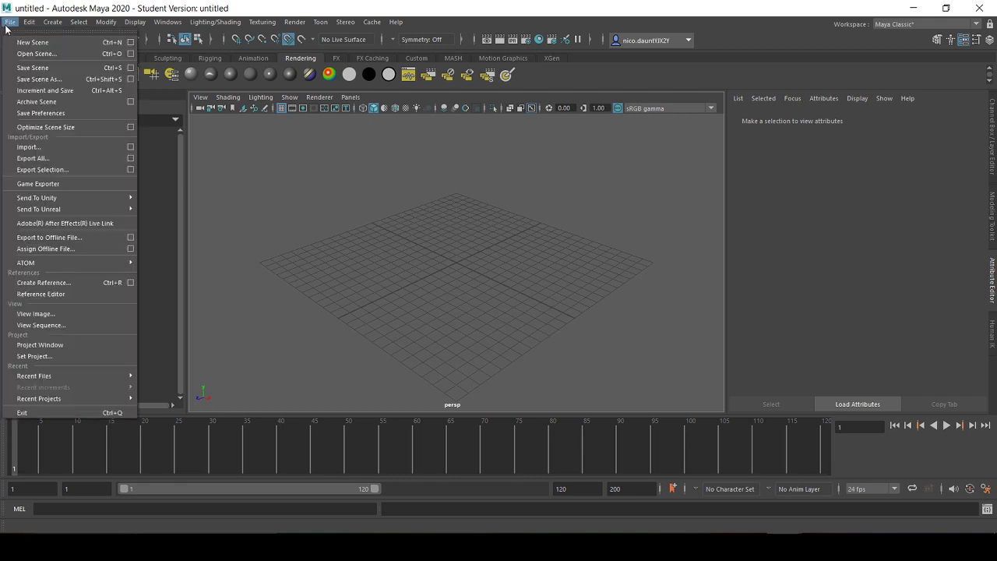
pyautogui.click(72, 147)
pyautogui.doubleClick(229, 181)
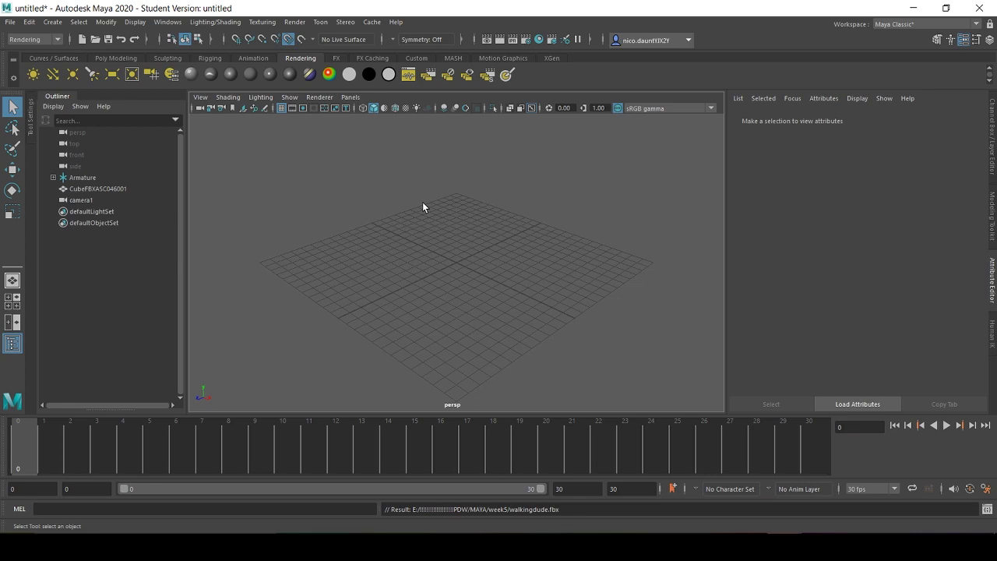
# Maximize the top view and frame the whole character and skeleton
pyautogui.press('space')
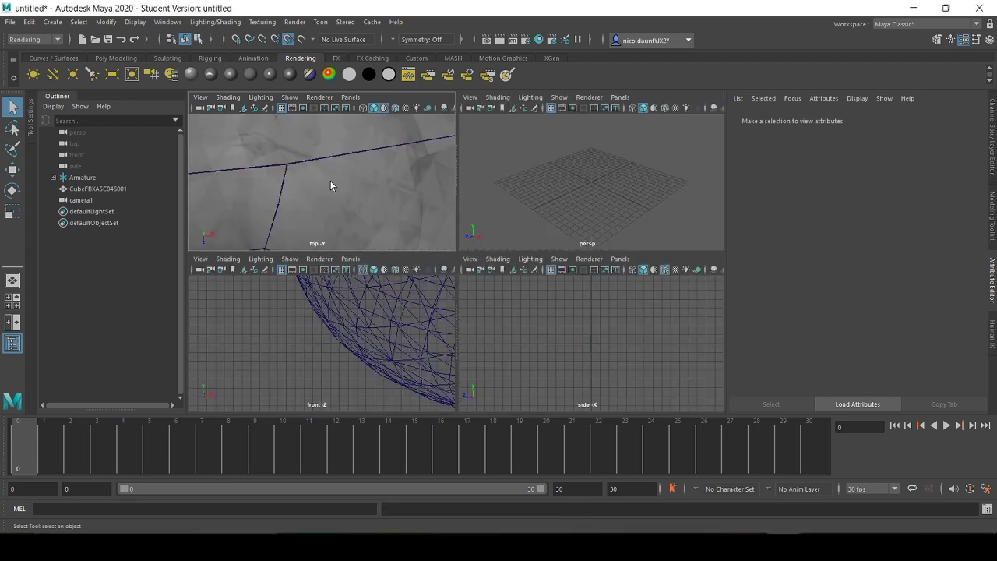
pyautogui.press('space')
pyautogui.press('f')
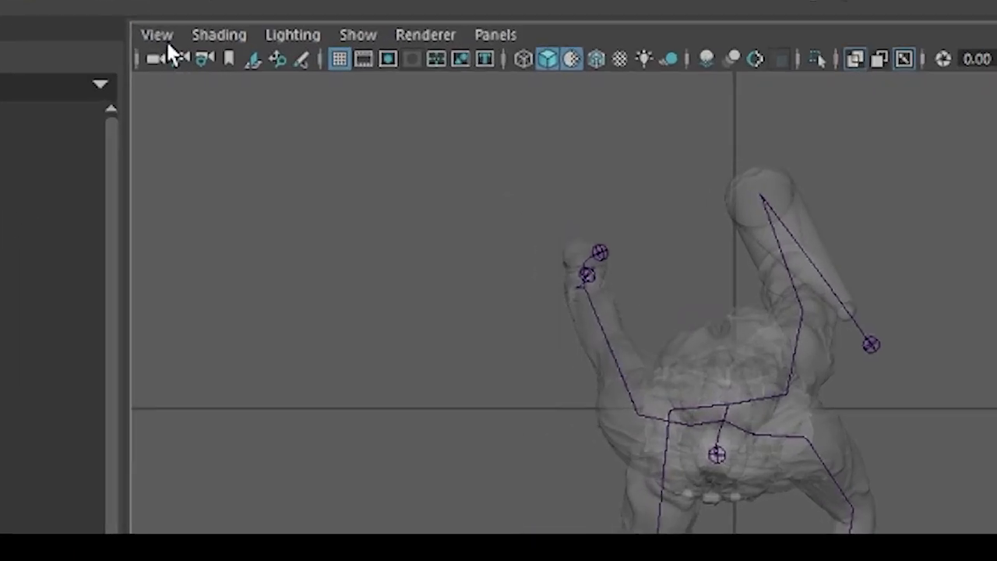
# Create camera top1 from the top view, then look through camera1
pyautogui.click(201, 96)
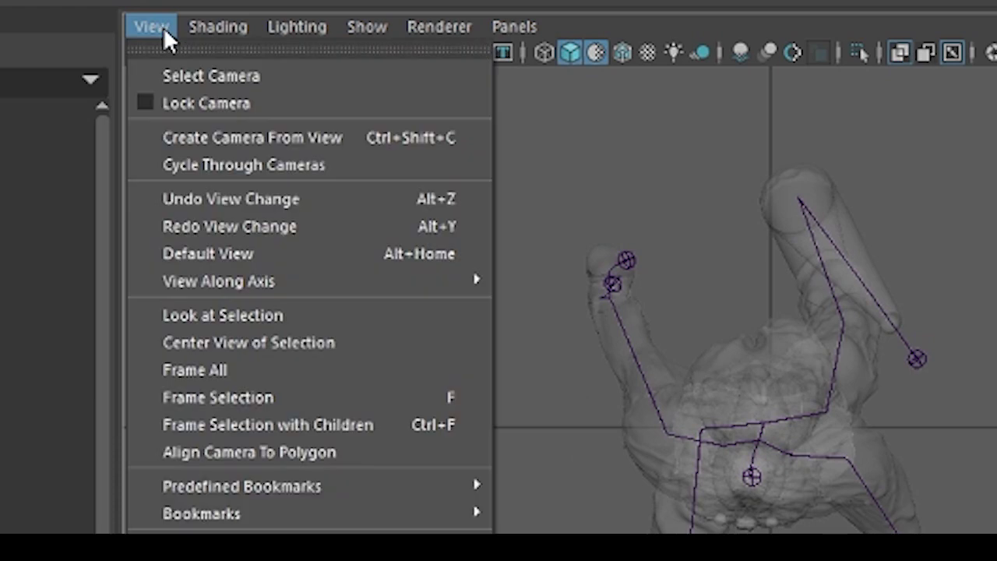
pyautogui.click(267, 129)
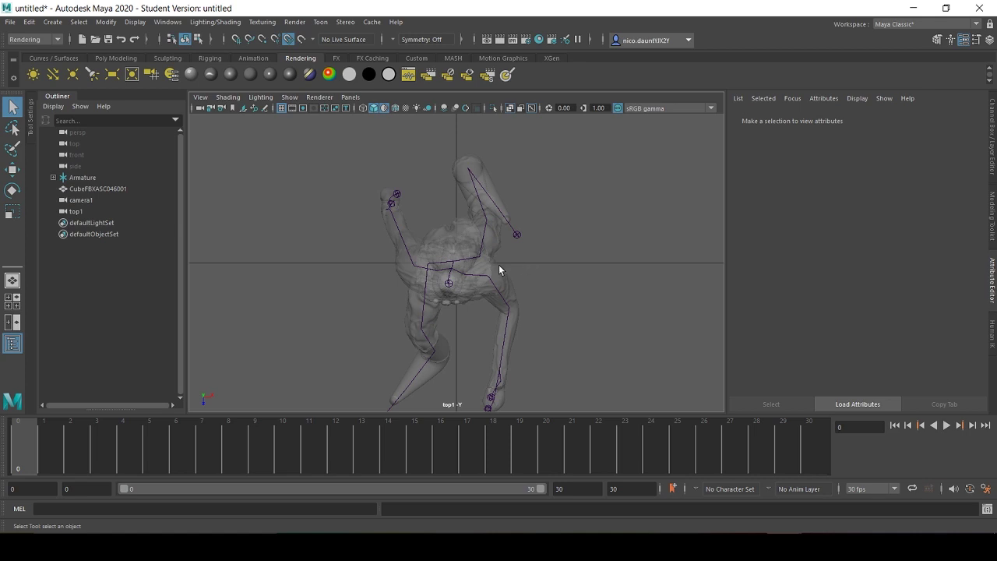
pyautogui.click(200, 97)
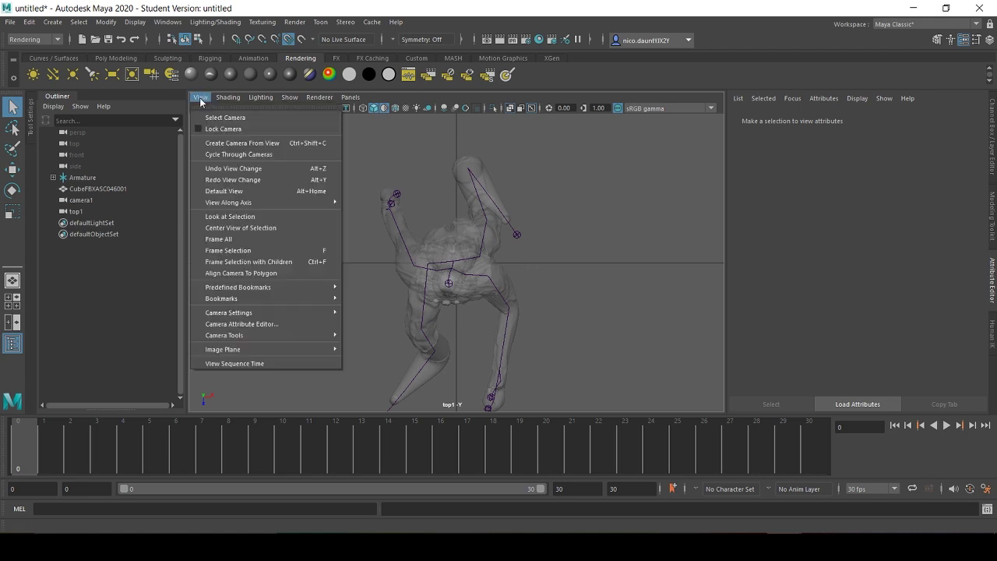
pyautogui.click(247, 156)
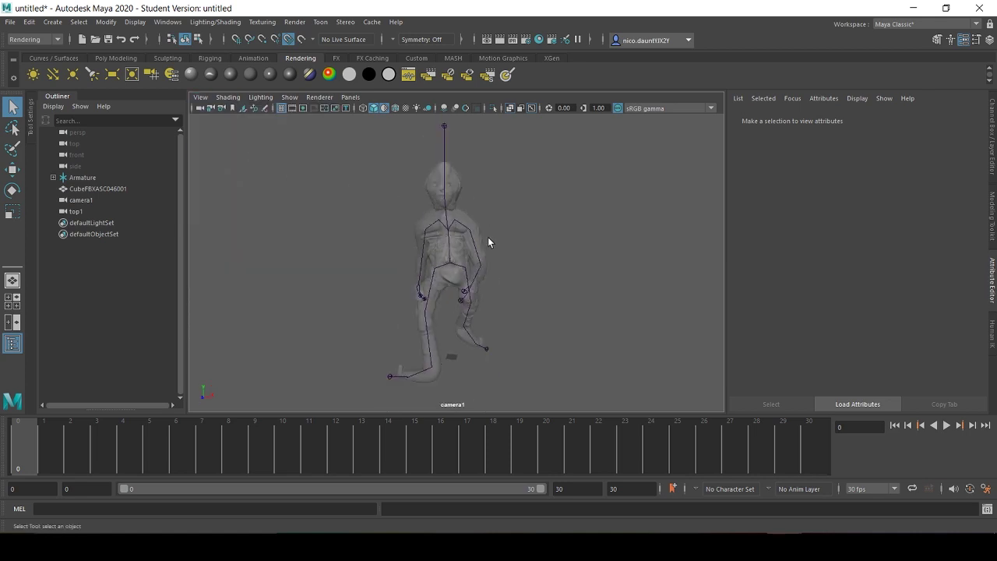
# Play the walk cycle and check render output: frames 0–30, camera1, 500×500 PNG
pyautogui.click(948, 426)
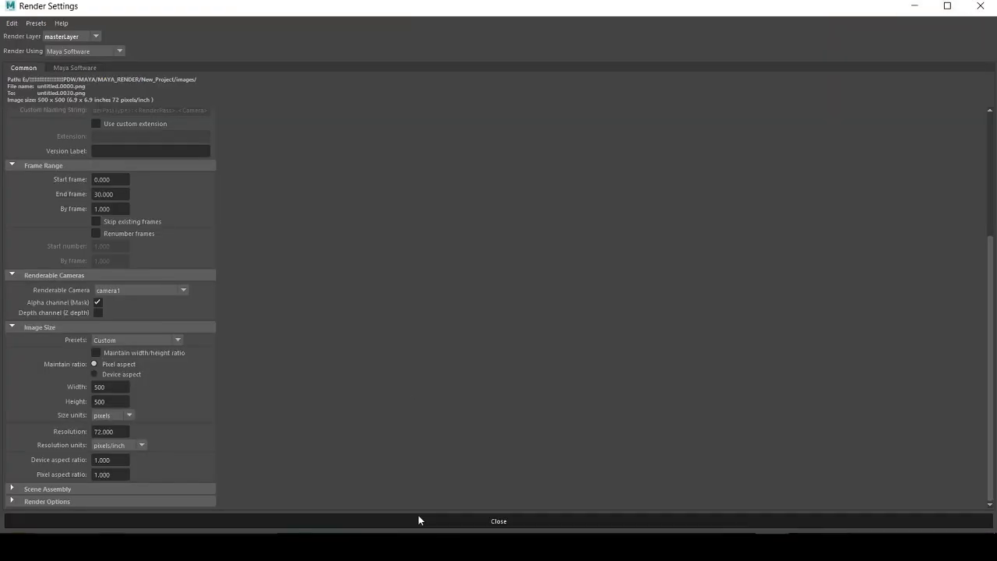
pyautogui.click(419, 516)
pyautogui.click(288, 23)
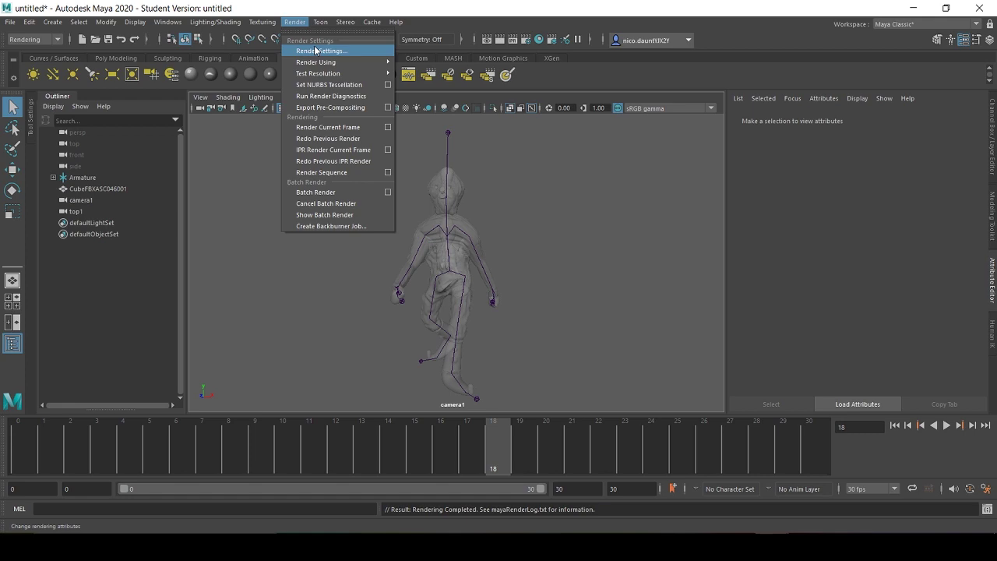
# Set camera1 as the renderable camera in Render Settings and review File Output
pyautogui.click(316, 50)
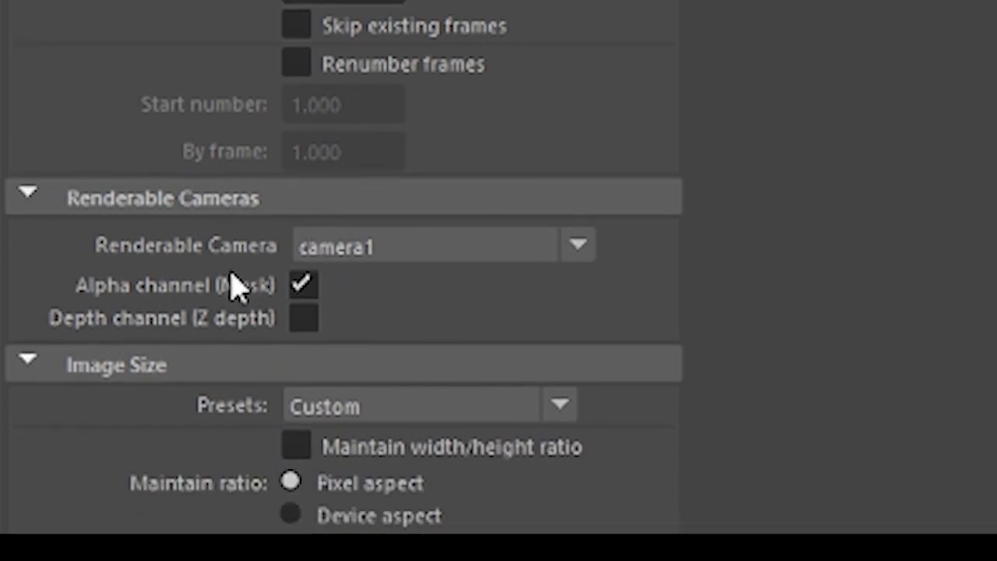
pyautogui.click(434, 256)
pyautogui.click(379, 329)
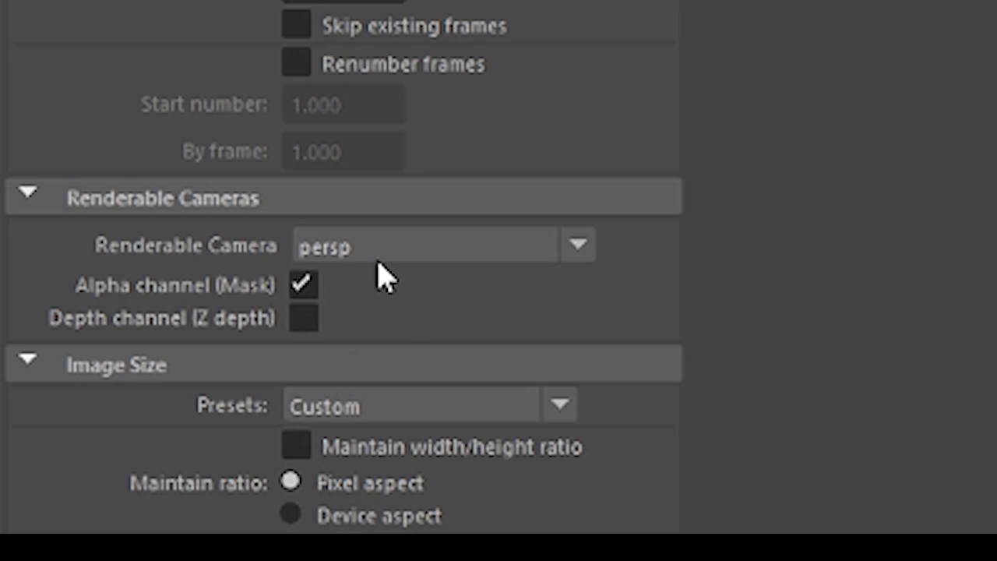
pyautogui.click(374, 258)
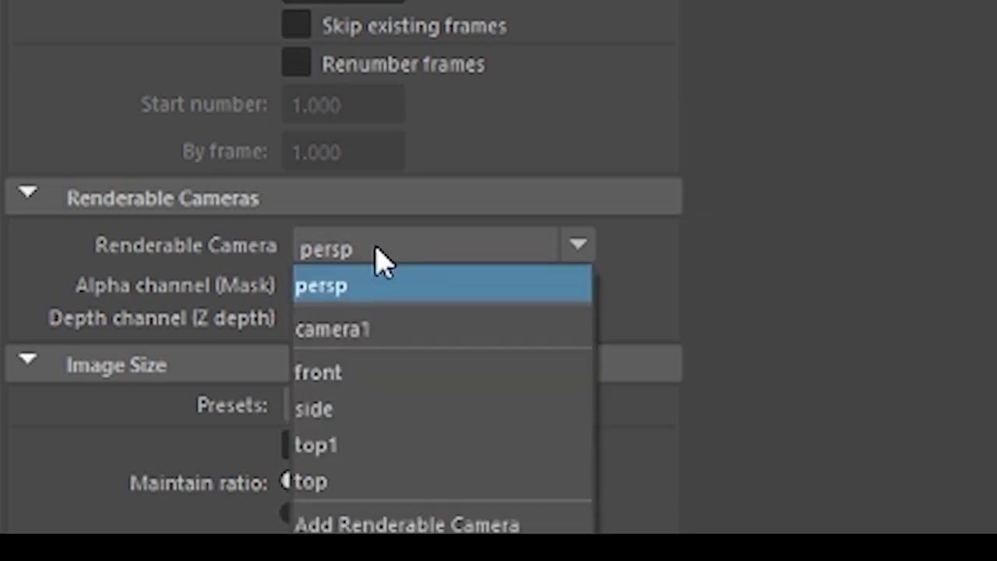
pyautogui.click(358, 343)
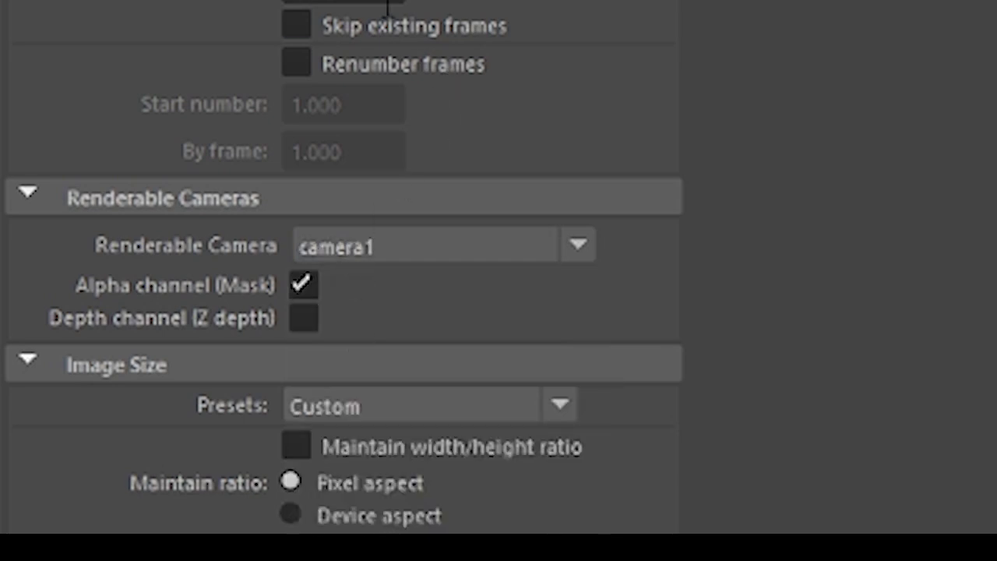
pyautogui.scroll(5, 375, 265)
pyautogui.scroll(5, 385, 390)
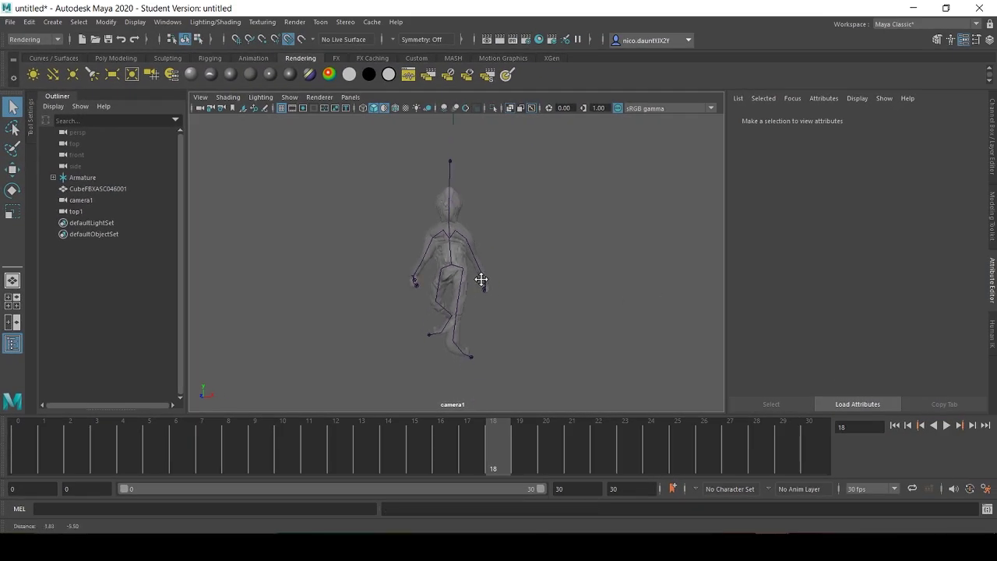
# Launch a Batch Render of the animation, continuing past the Student Version warning
pyautogui.scroll(2, 486, 273)
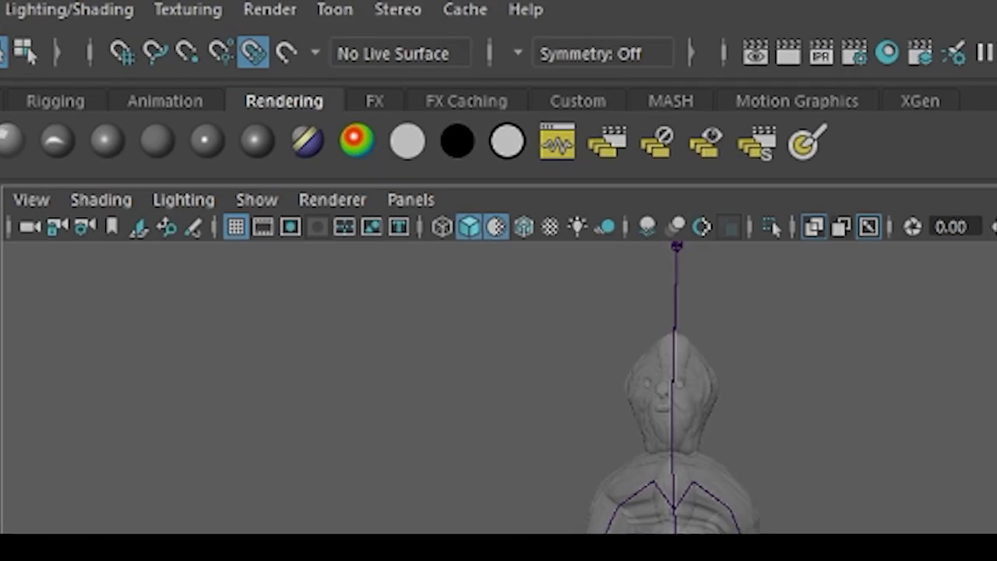
pyautogui.click(294, 22)
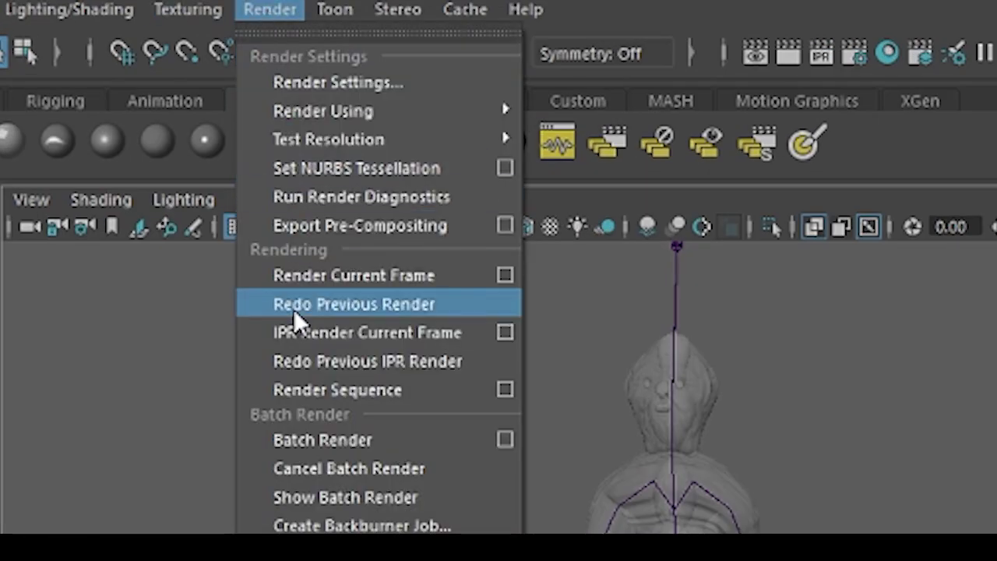
pyautogui.click(328, 440)
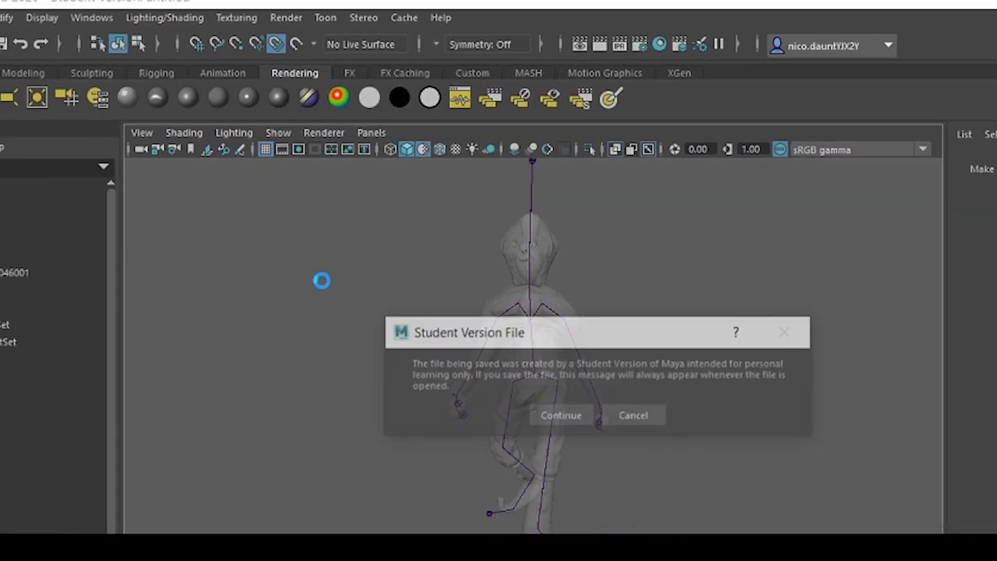
pyautogui.click(459, 282)
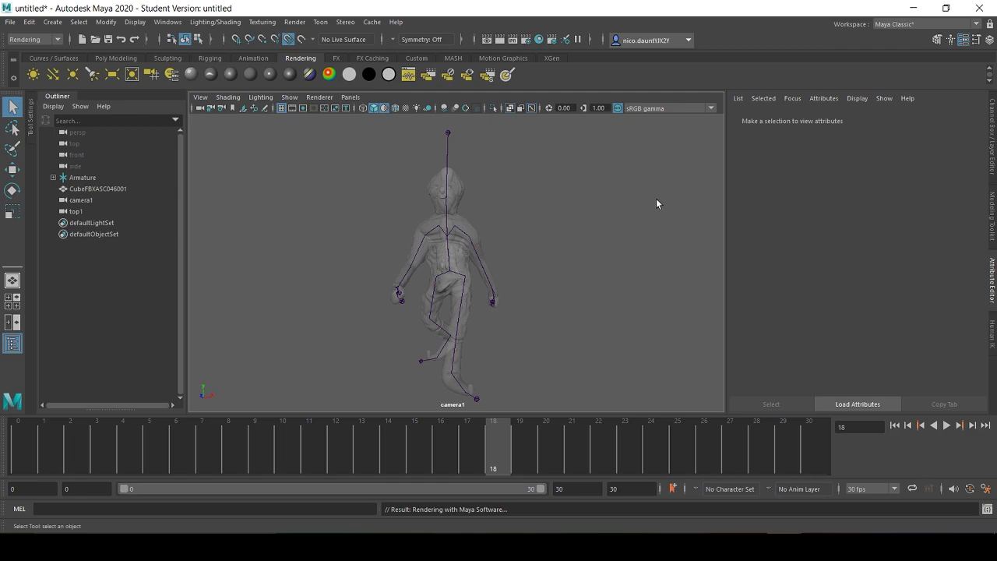
# Open the render output folder and scroll through the untitled.*.png frames
pyautogui.click(342, 530)
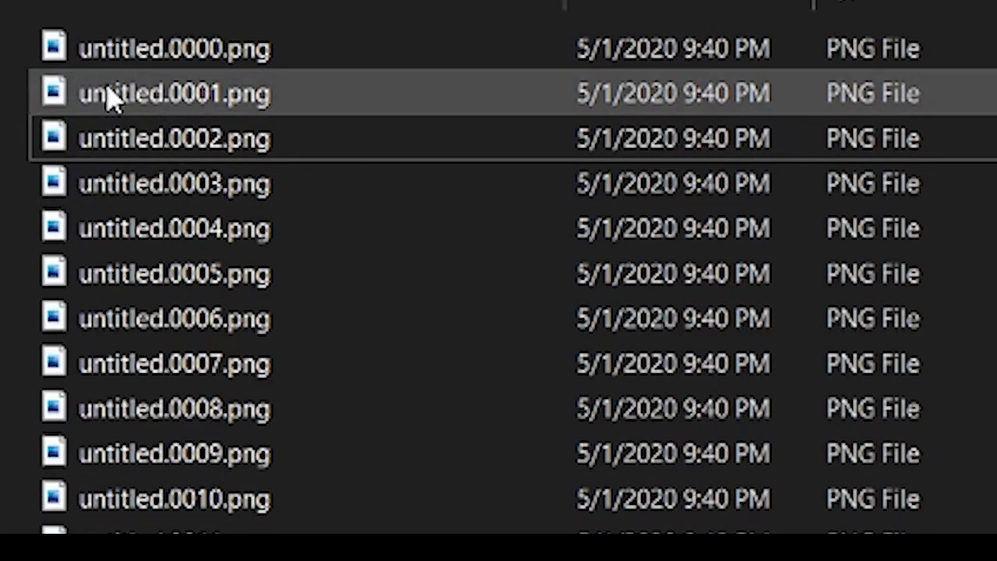
pyautogui.scroll(-1, 401, 370)
pyautogui.scroll(-1, 400, 370)
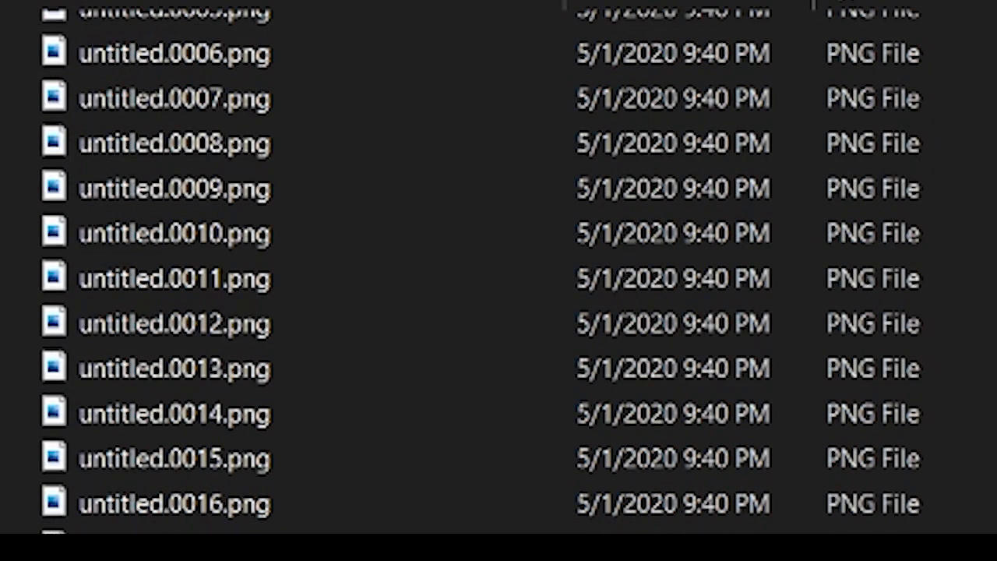
pyautogui.scroll(-1, 401, 369)
pyautogui.scroll(-1, 498, 273)
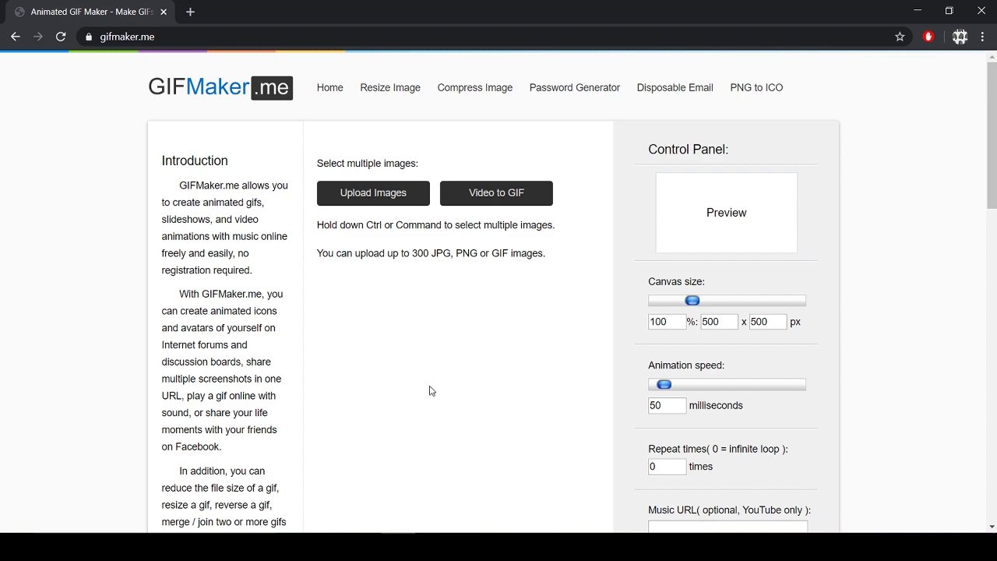
# Upload all 31 frames, untitled.0000.png through untitled.0030.png, to GIFMaker.me
pyautogui.click(395, 191)
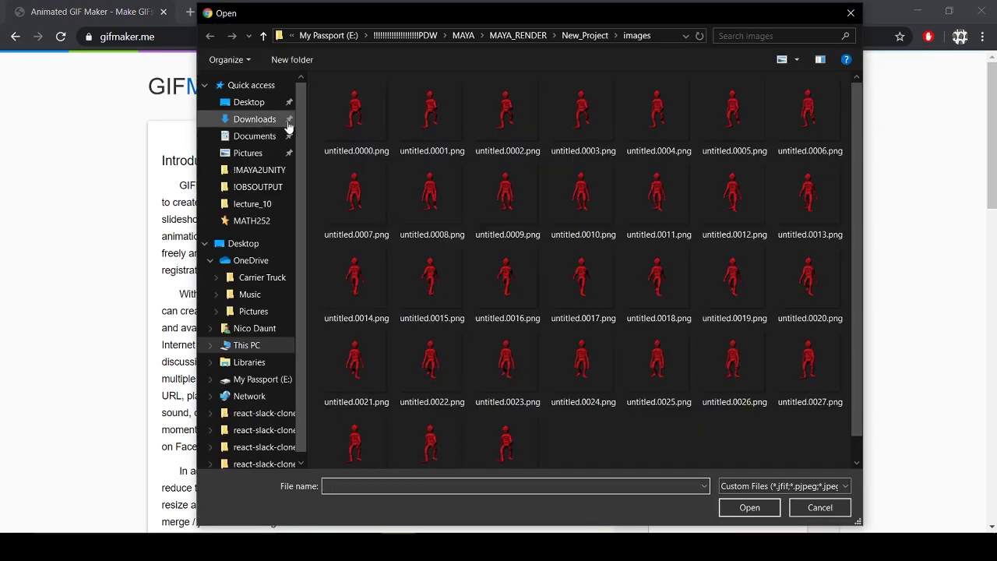
pyautogui.click(361, 125)
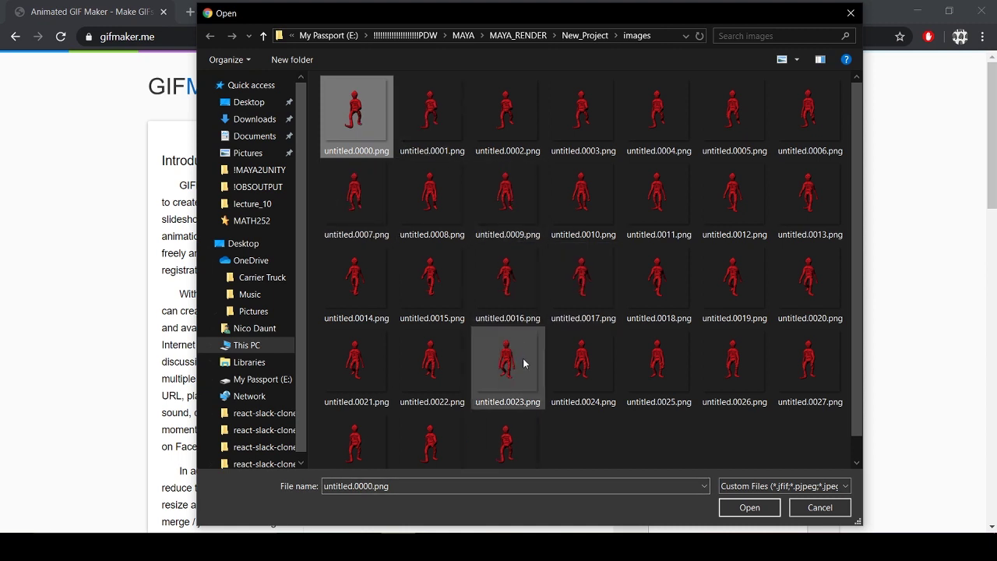
pyautogui.keyDown('shift'); pyautogui.click(517, 416); pyautogui.keyUp('shift')
pyautogui.scroll(1, 539, 325)
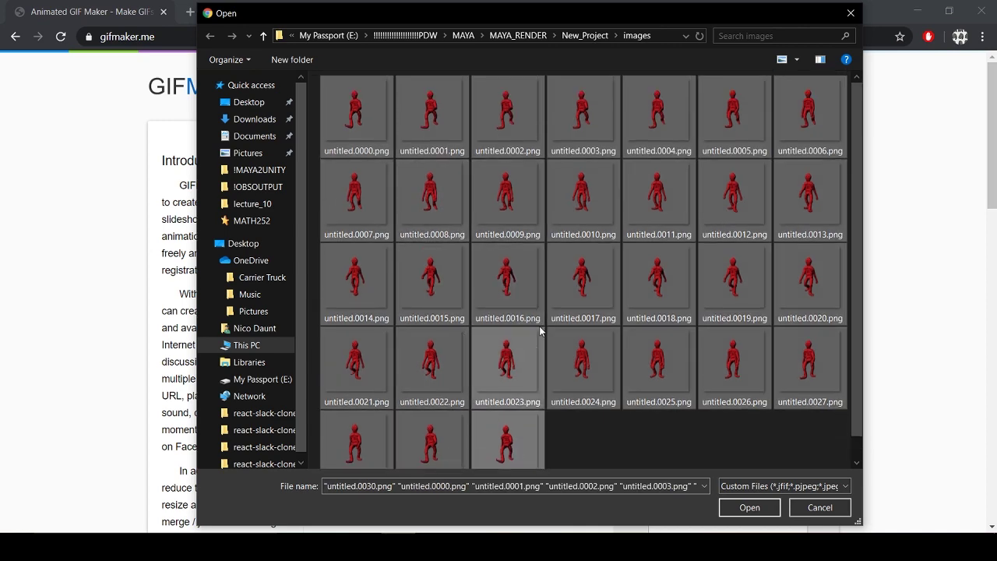
pyautogui.click(740, 516)
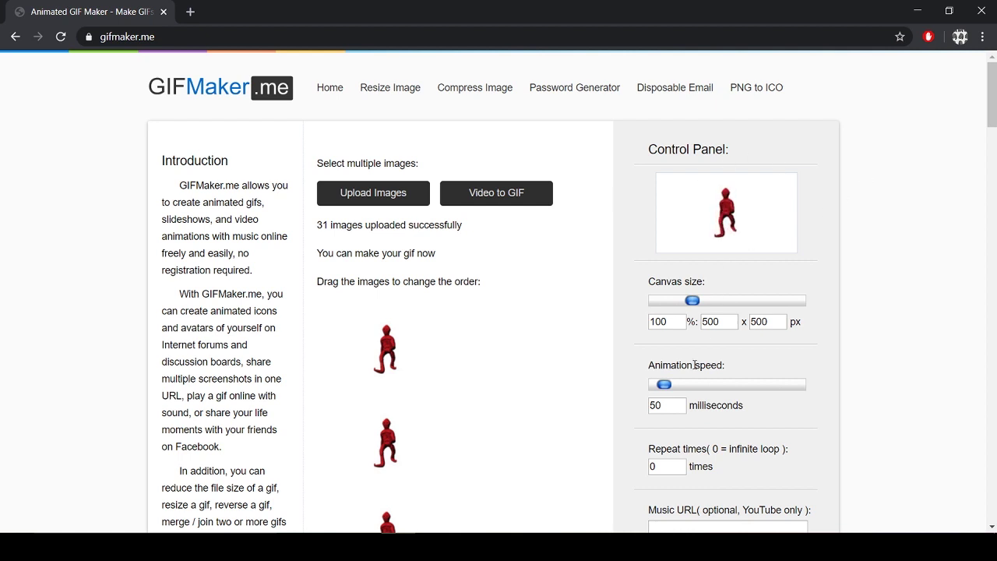
pyautogui.click(670, 409)
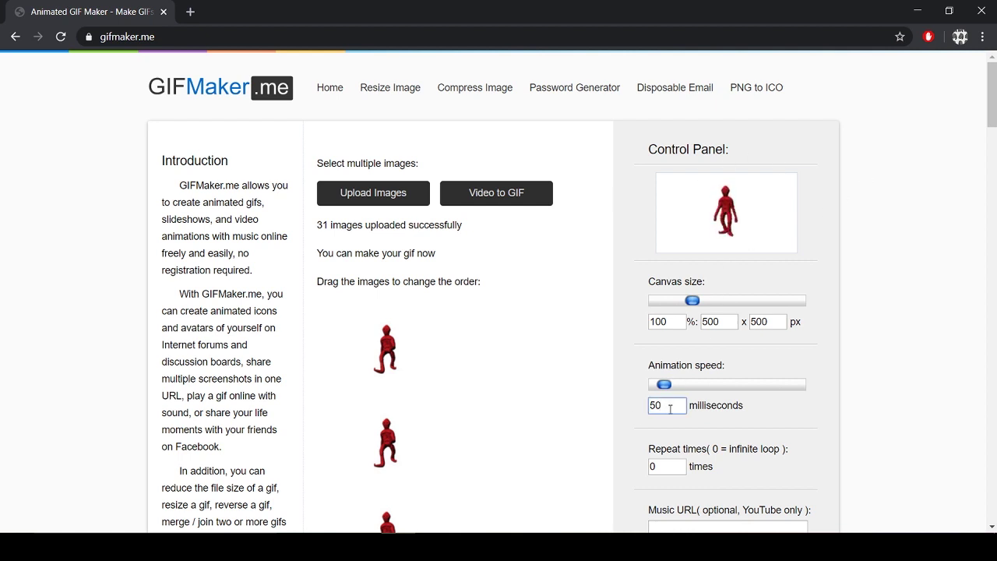
pyautogui.write('0')
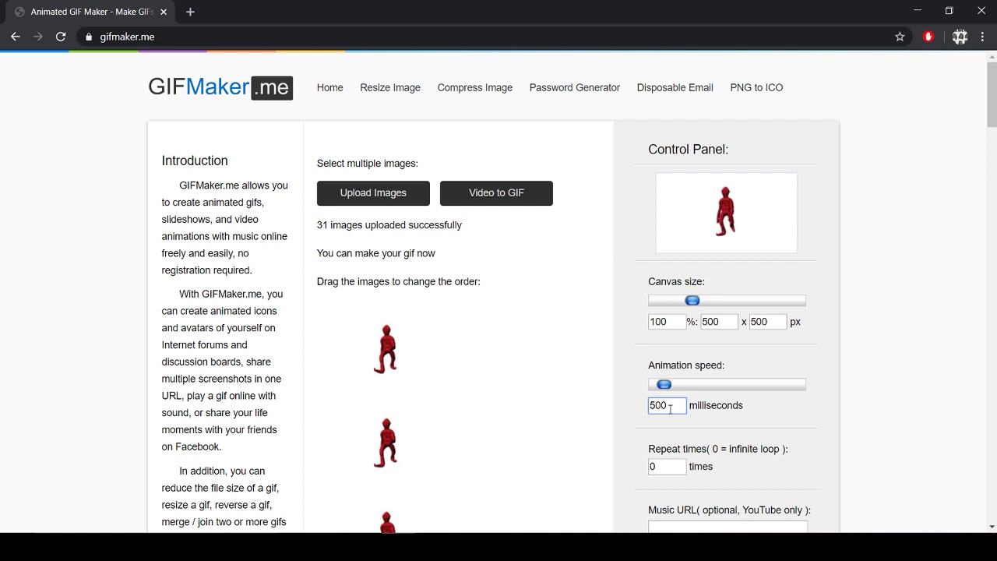
pyautogui.press('BackSpace')
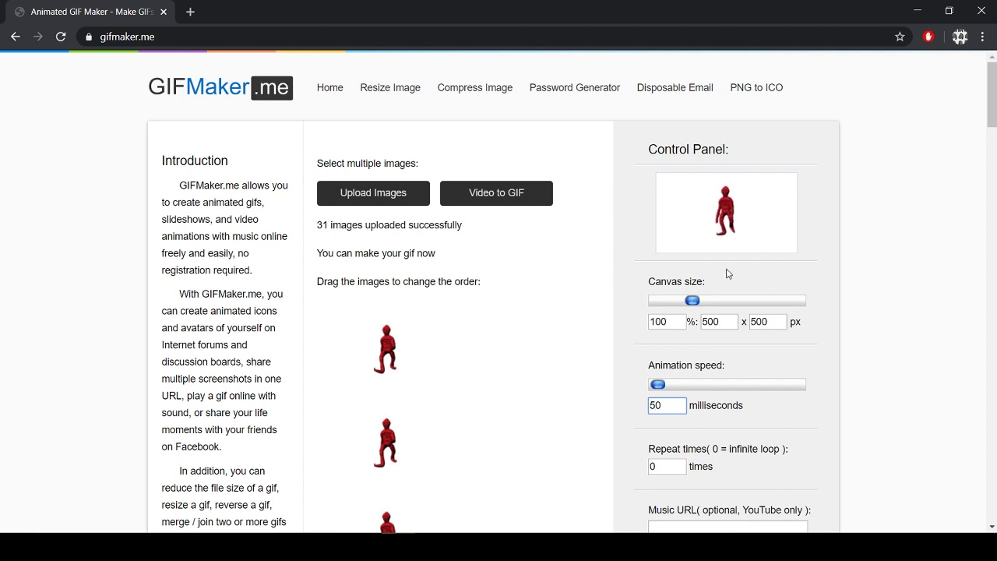
# Create the GIF animation from the uploaded frames
pyautogui.scroll(-1, 731, 257)
pyautogui.scroll(-2, 731, 265)
pyautogui.scroll(-1, 748, 288)
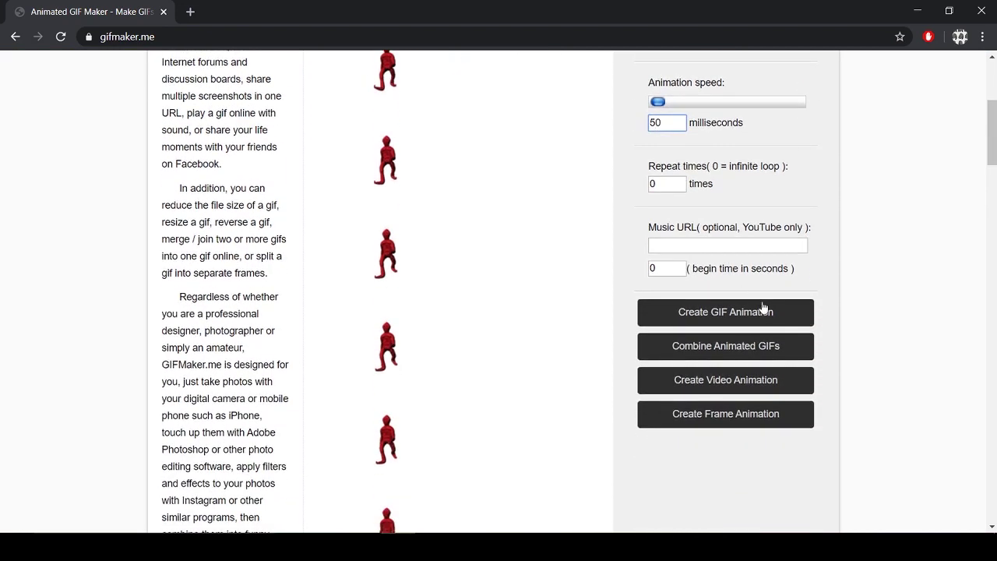
pyautogui.click(744, 313)
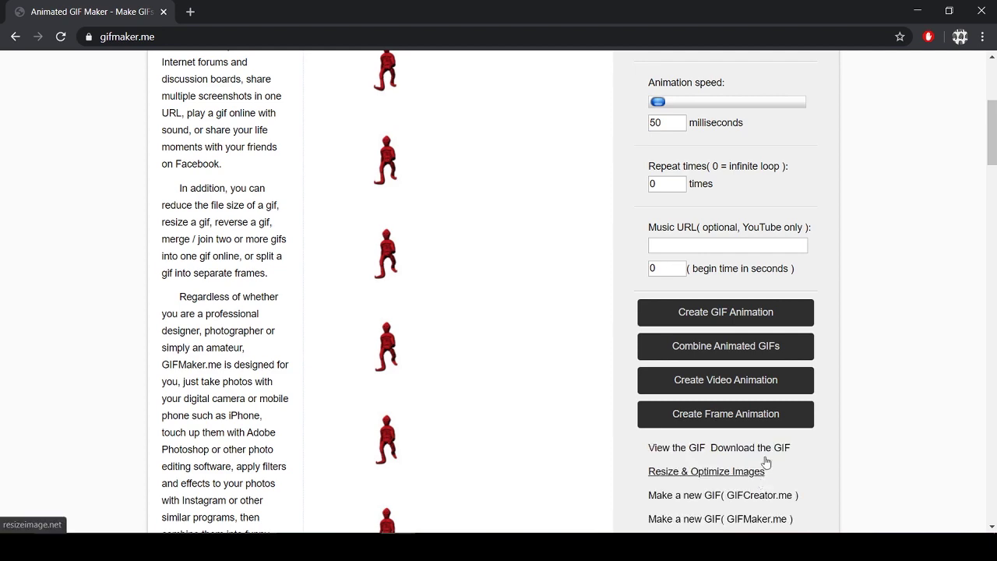
# Download the finished GIF and save it as final.gif
pyautogui.click(770, 446)
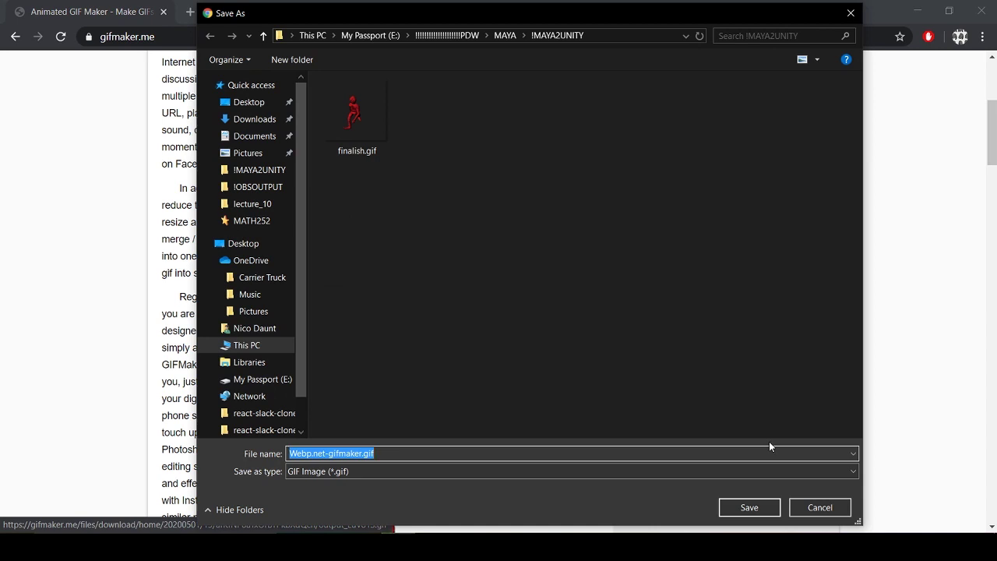
pyautogui.press('BackSpace')
pyautogui.write('final')
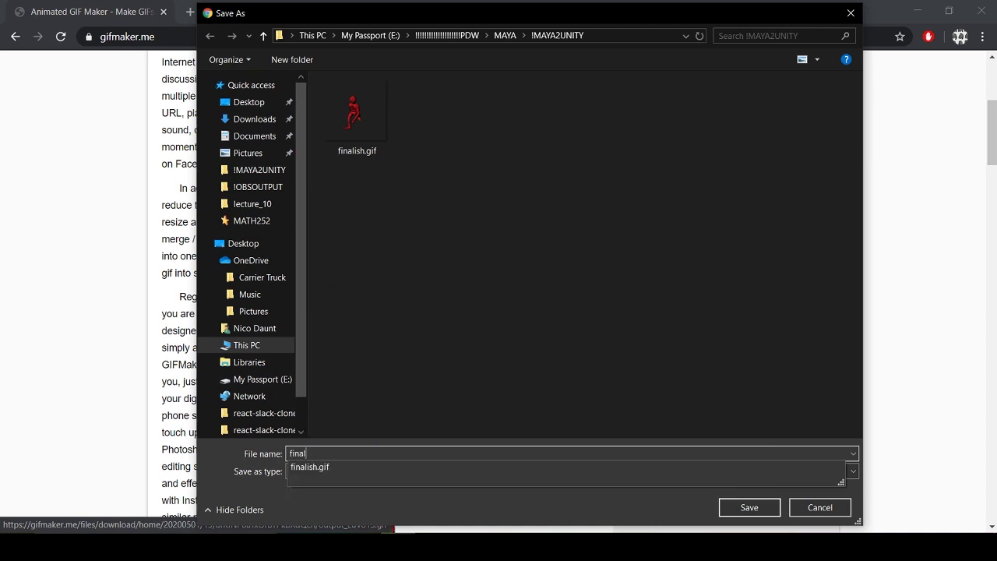
pyautogui.press('Return')
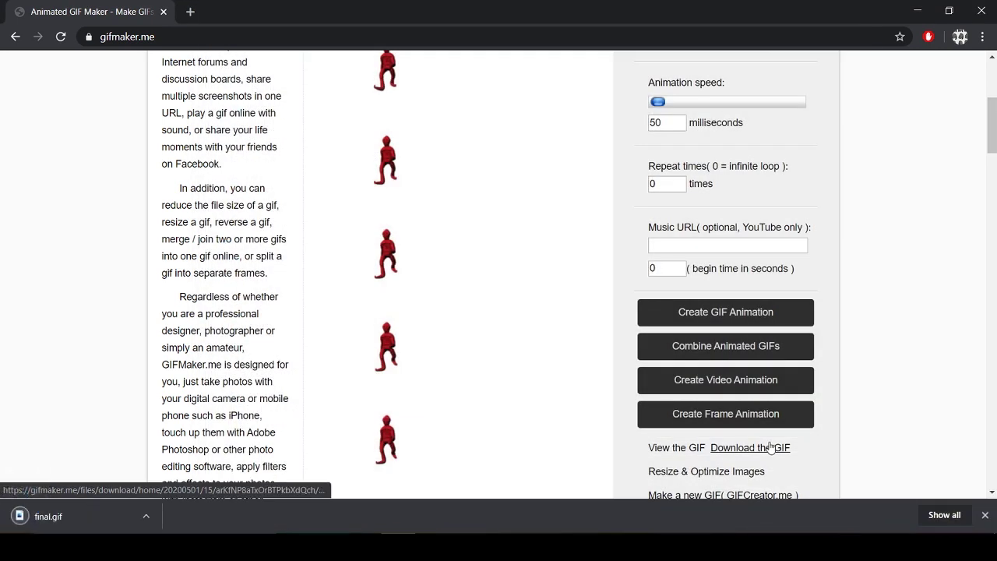